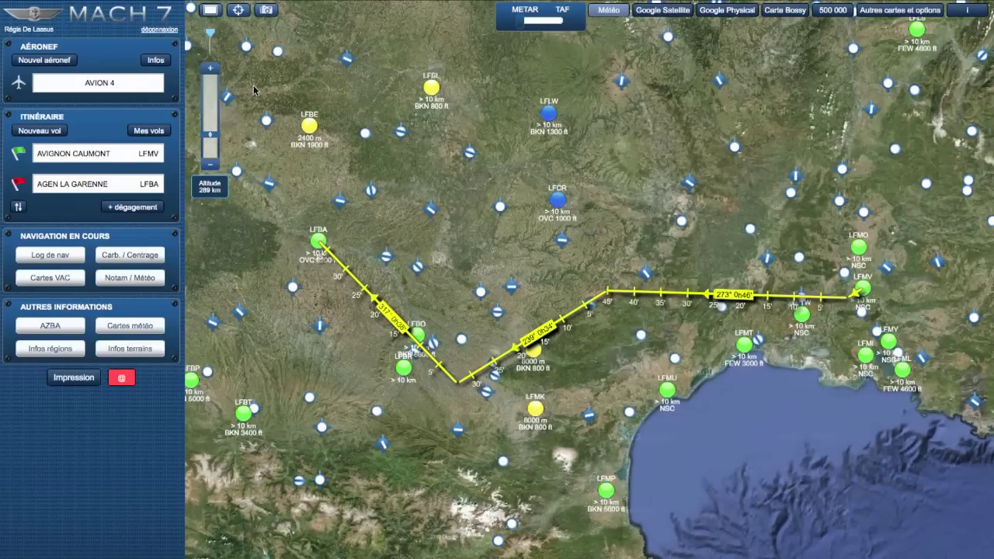
Switch the weather overlay to TAF forecasts and read through the full forecast for Carcassonne Salvaza
click(206, 167)
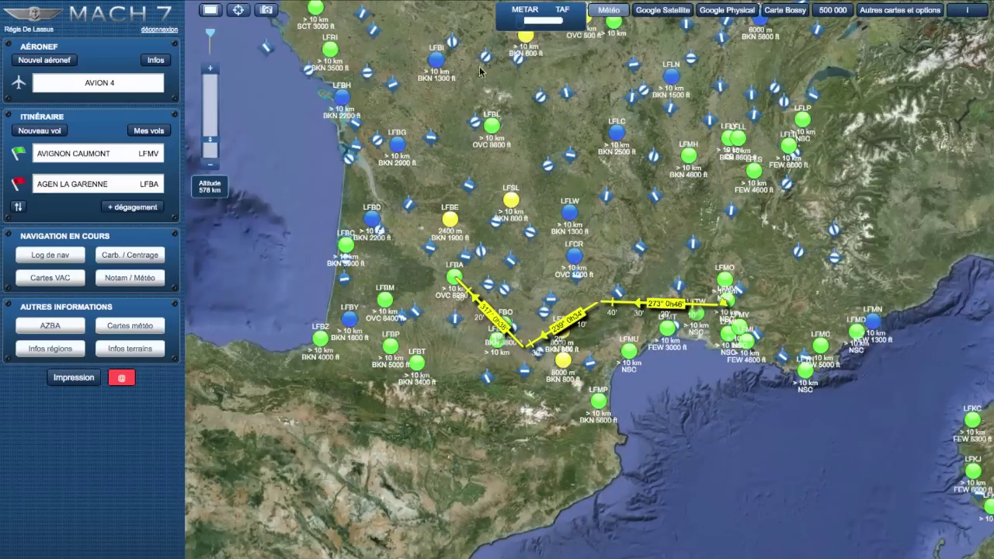
click(559, 22)
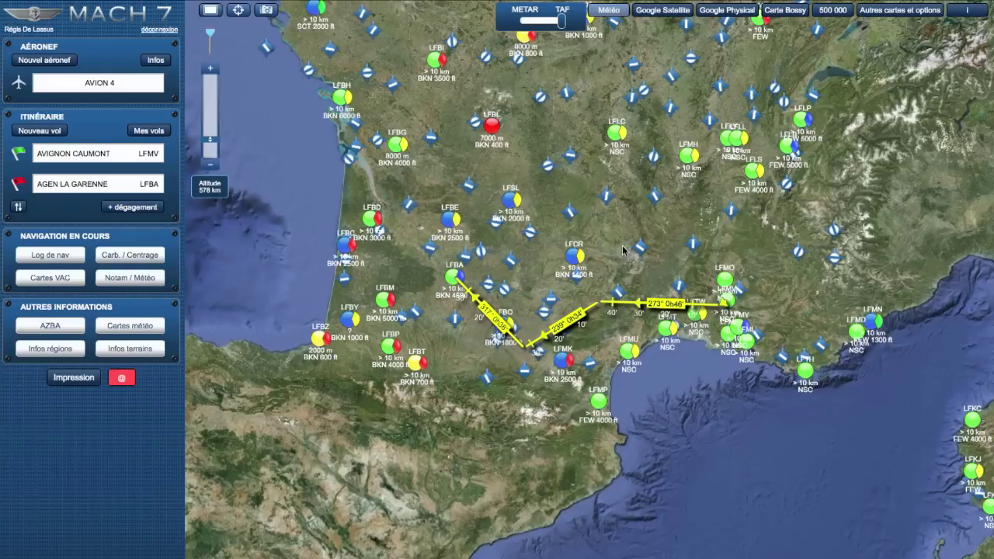
click(557, 365)
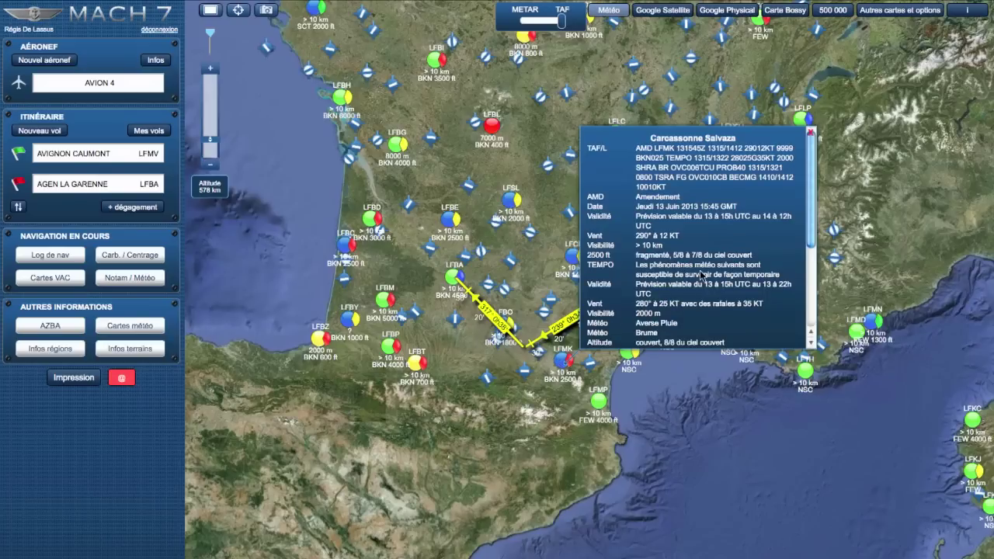
scroll(675, 234, down, 1)
scroll(675, 235, down, 3)
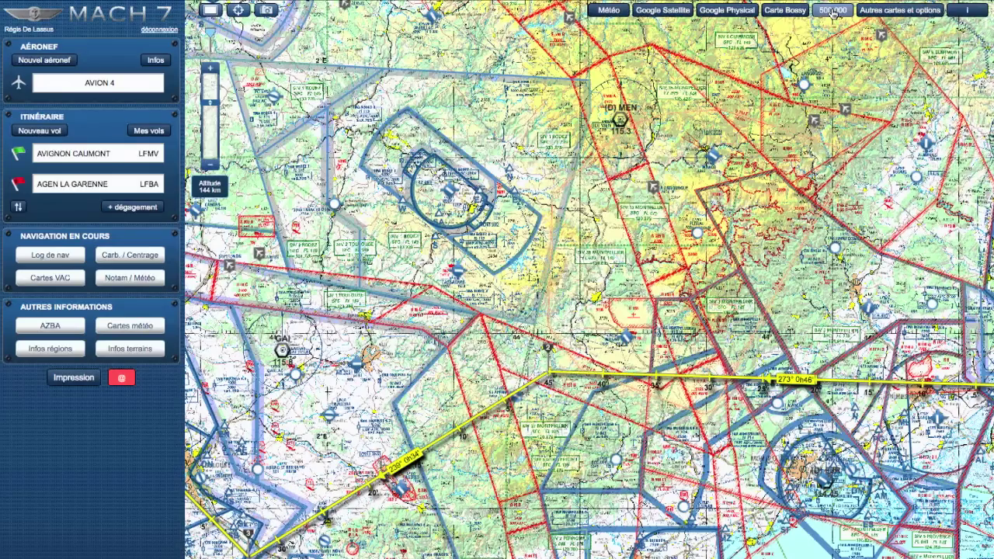
Add Google Relief to the available map backgrounds and remove Google Satellite from them
click(904, 11)
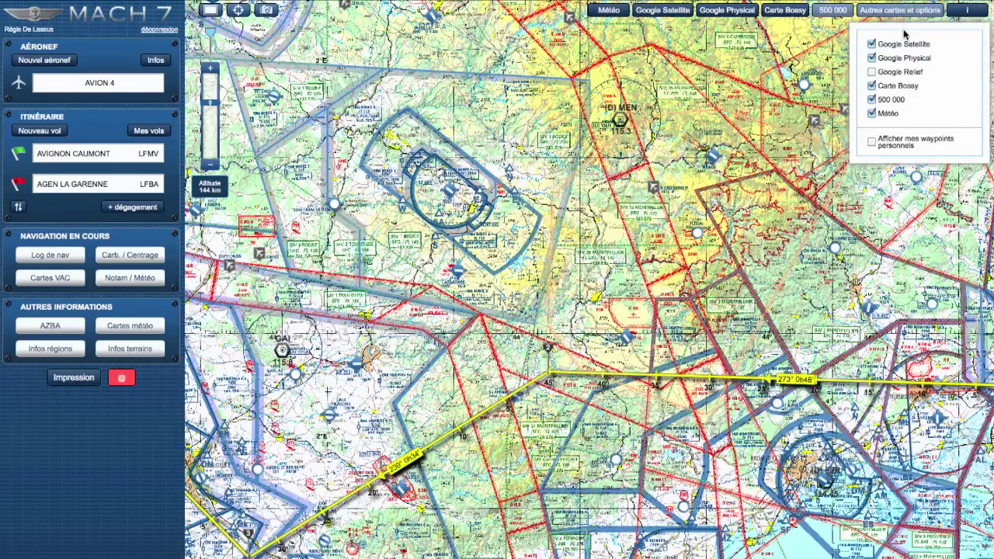
click(871, 71)
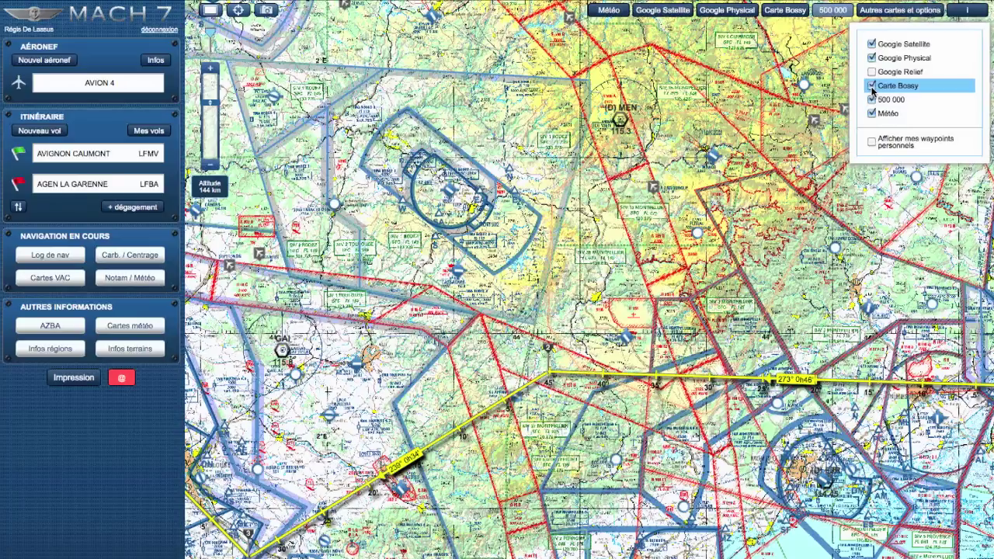
click(872, 44)
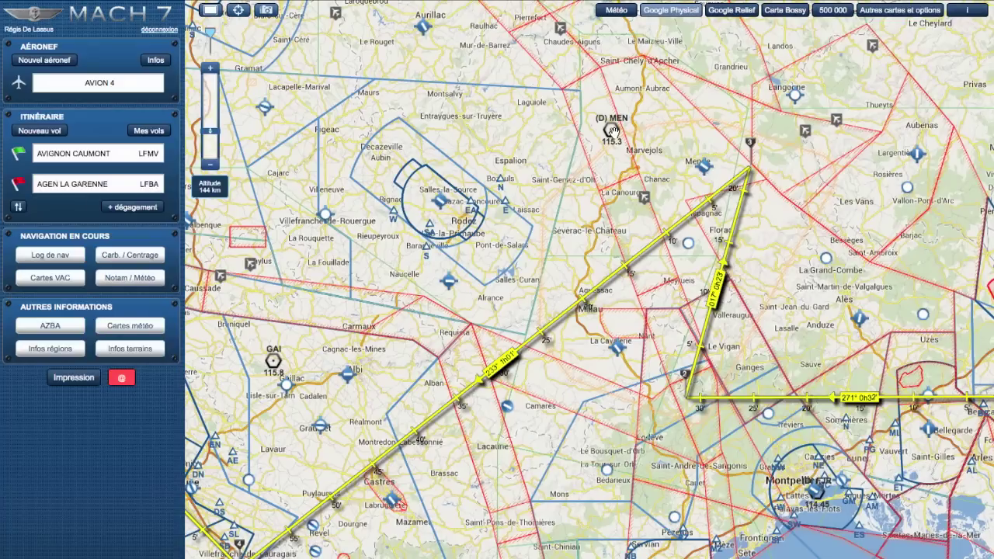
Measure the bearing and distance from the MEN VOR to just past turning point 3, and clear the measuring line
drag(612, 130, 775, 174)
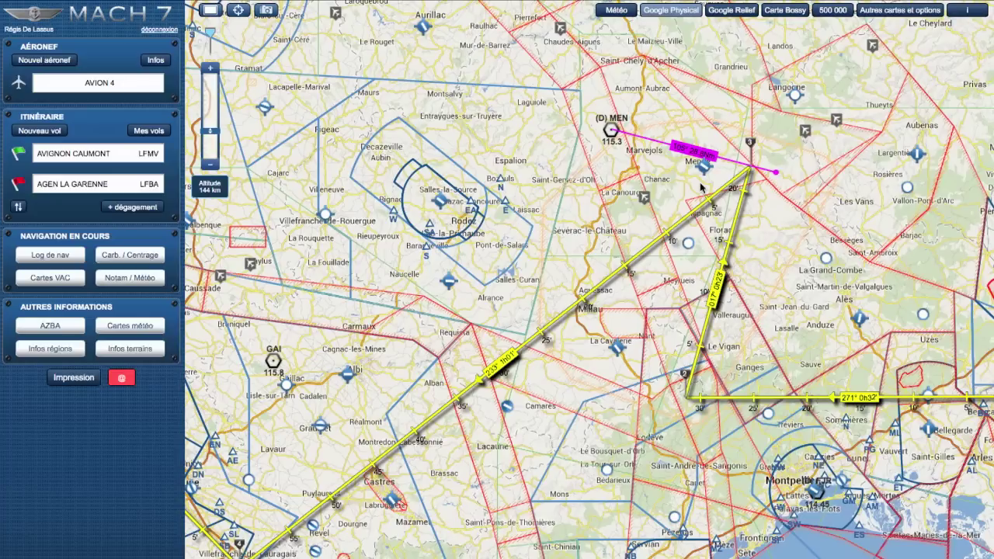
click(776, 171)
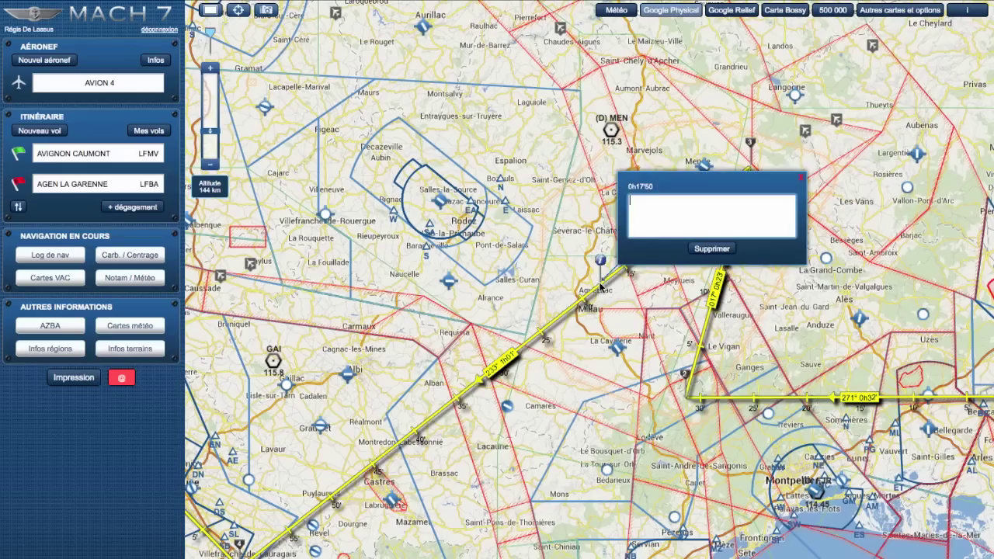
Enter the note "contacter app" for the 0h17'50 information marker near Aguessac and close the note
click(658, 212)
text(contacter app)
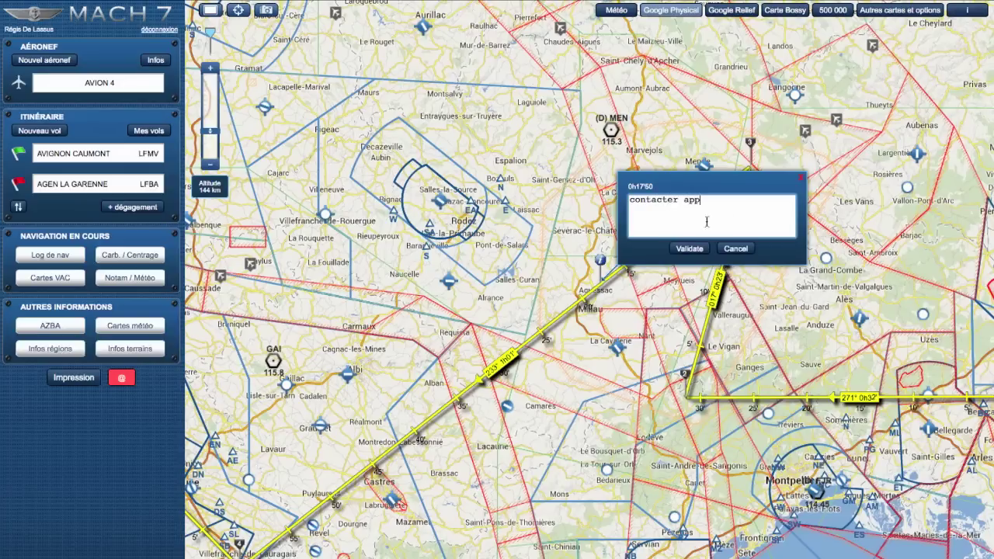
click(800, 182)
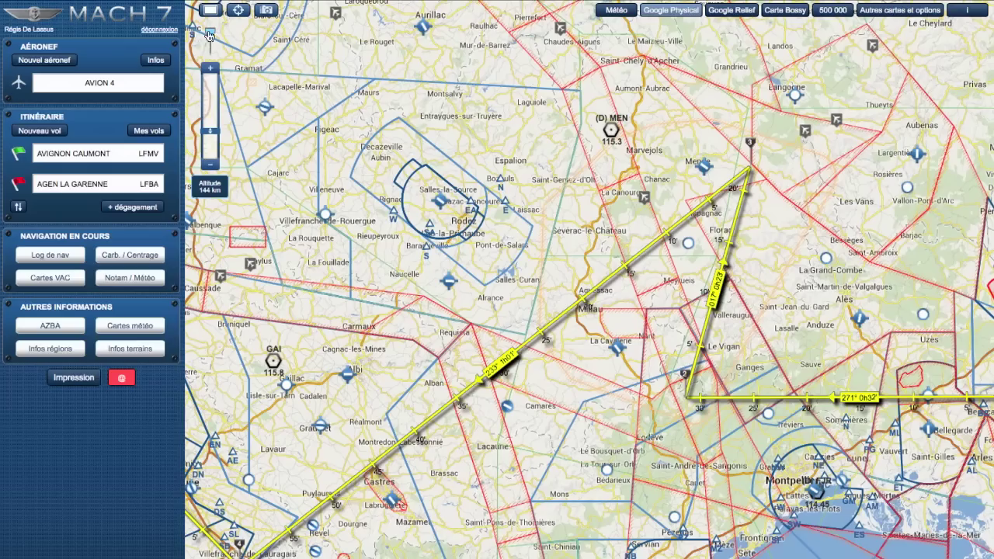
Place a personal waypoint northeast of Espalion and name it "champ espalion"
mouse_move(209, 36)
mouse_down()
mouse_move(286, 64)
mouse_move(370, 151)
mouse_move(532, 173)
mouse_move(543, 165)
mouse_move(539, 146)
mouse_up()
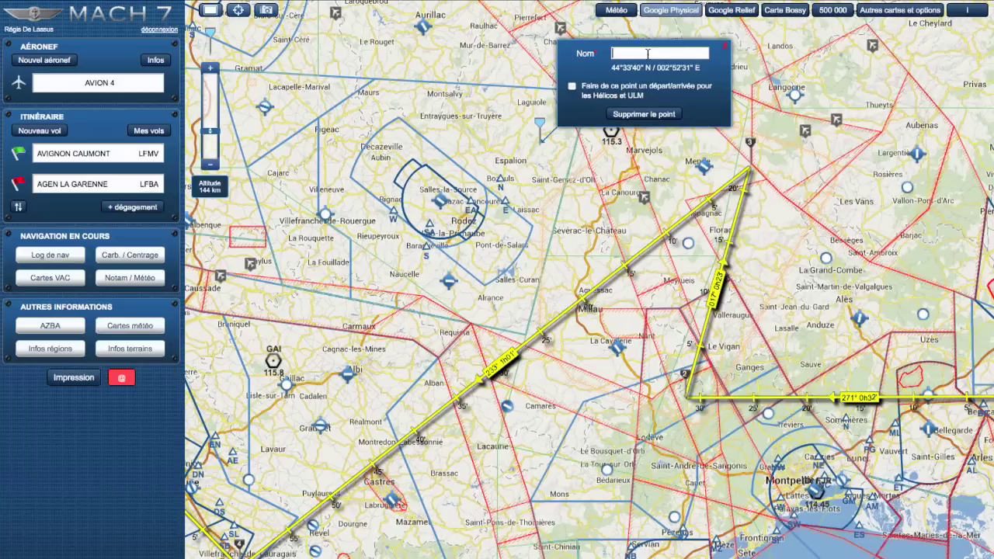
text(champ espalion)
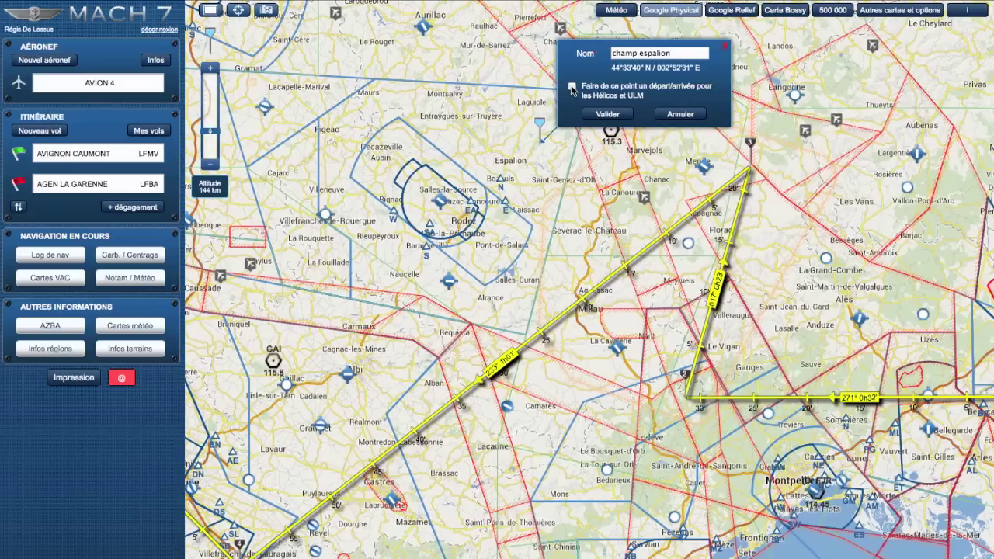
click(601, 115)
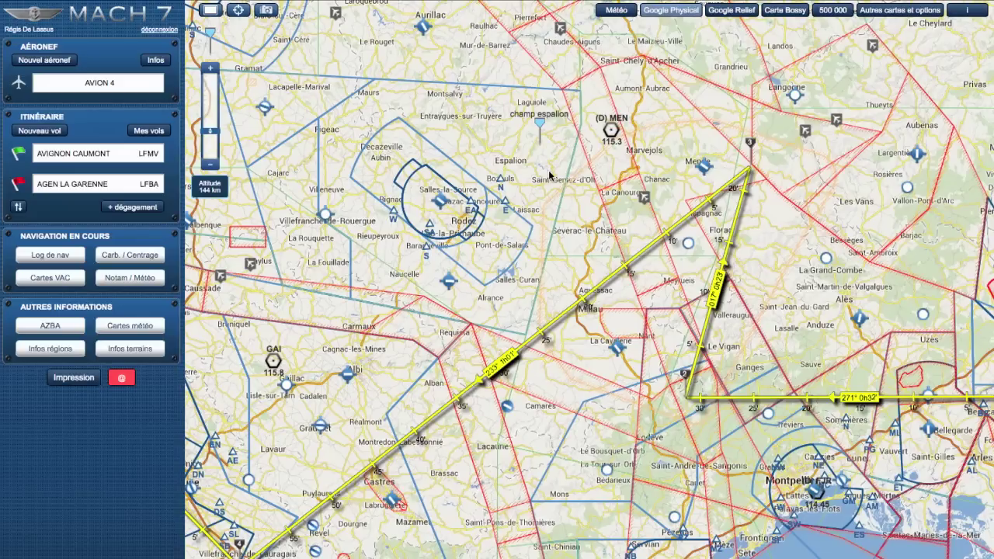
Search for "champ" and set the personal waypoint Champ Espalion as the departure
click(17, 150)
text(champ)
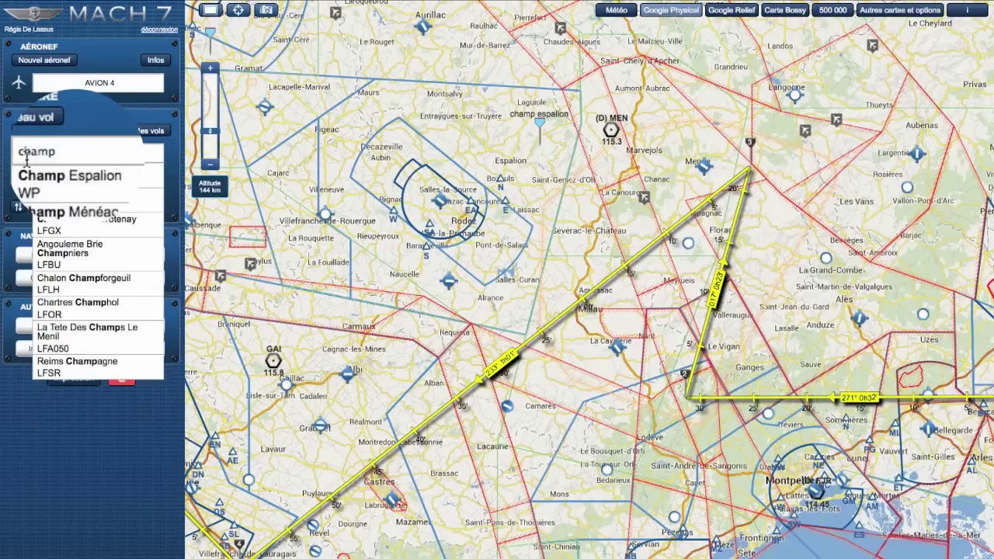
click(37, 185)
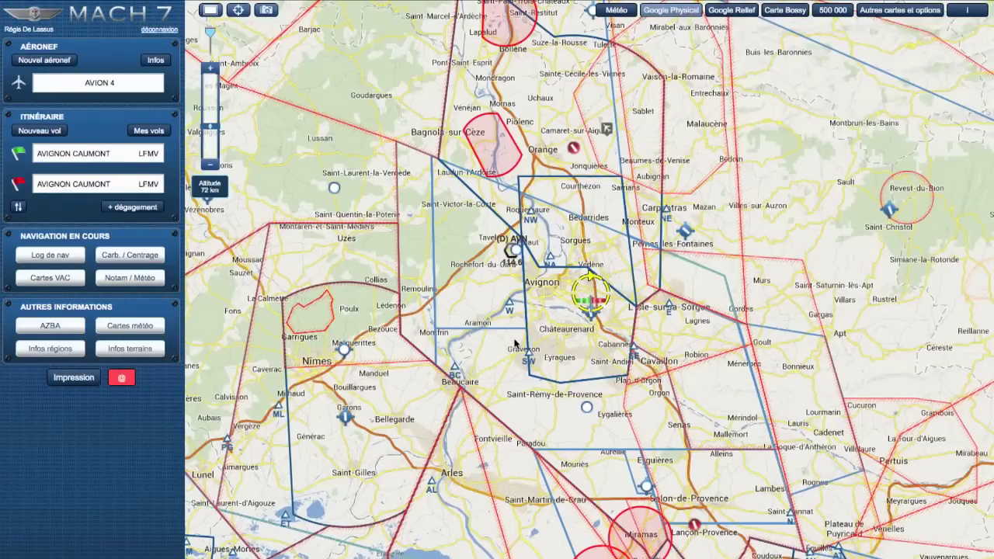
Shape the local Avignon flight with turning points near Montbrun-les-Bains, at ORANGE PLAN DE DIEU and south of the first leg
drag(612, 277, 967, 138)
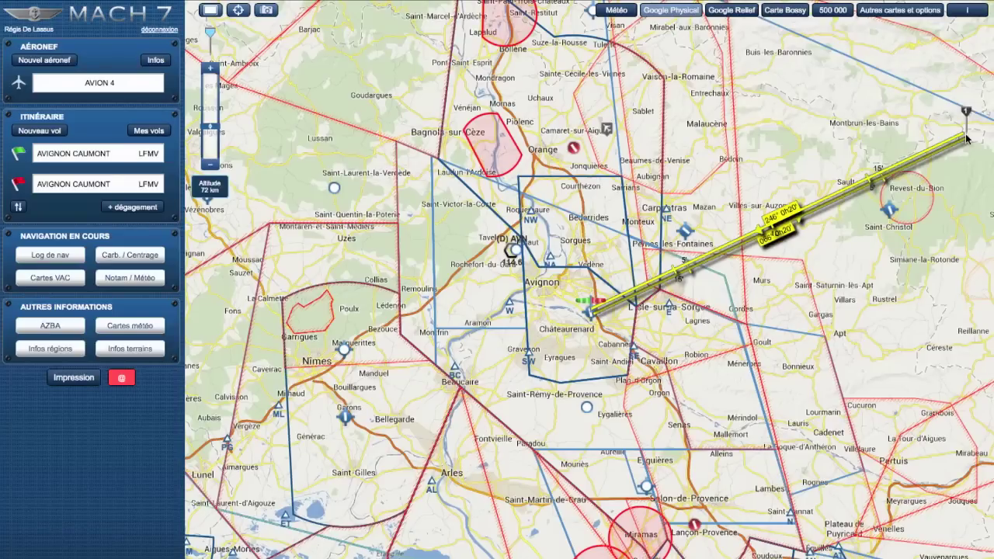
mouse_move(772, 219)
mouse_down()
mouse_move(642, 111)
mouse_move(635, 119)
mouse_up()
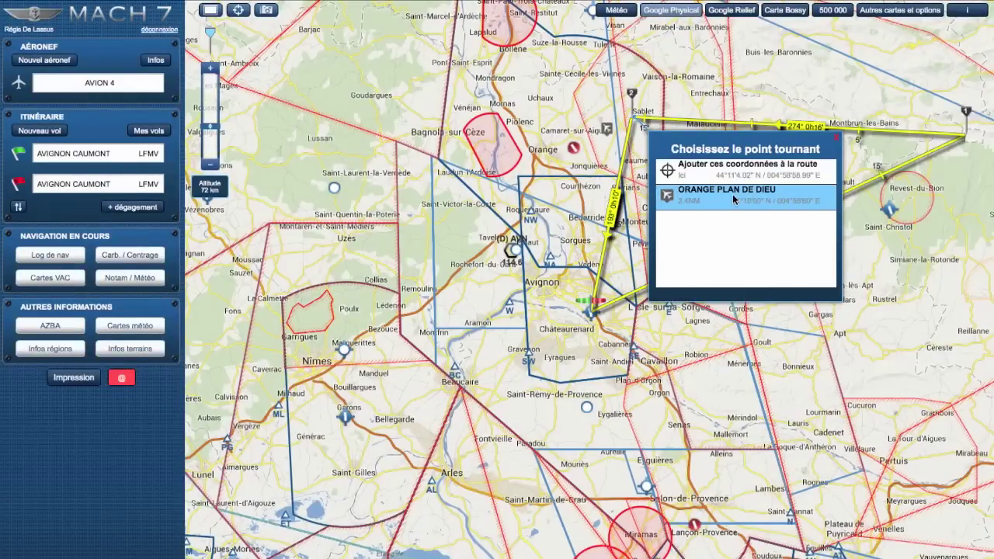
click(732, 193)
drag(774, 230, 775, 400)
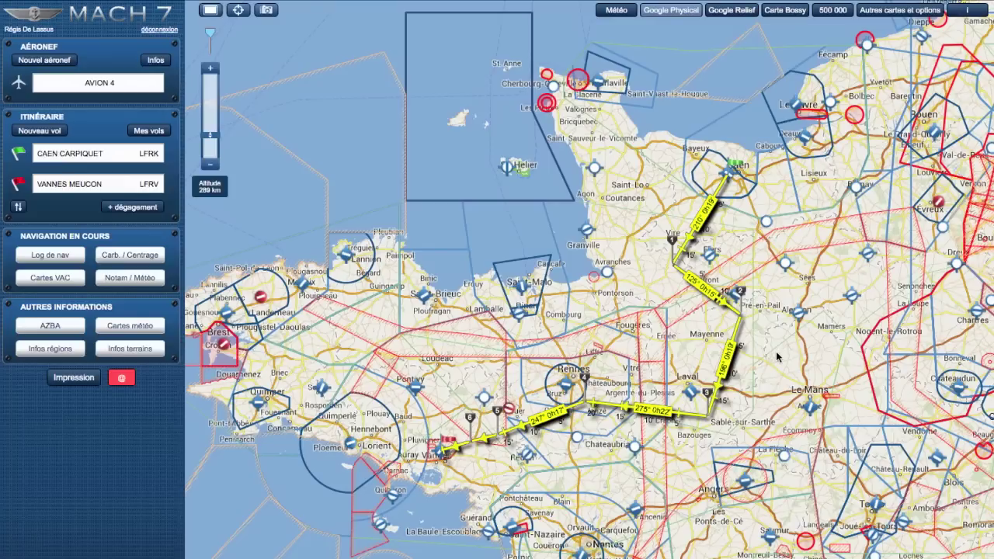
Consult the weather, NOTAMs, VAC chart and enlarged aerial photo of the Angers Marce airfield
click(744, 483)
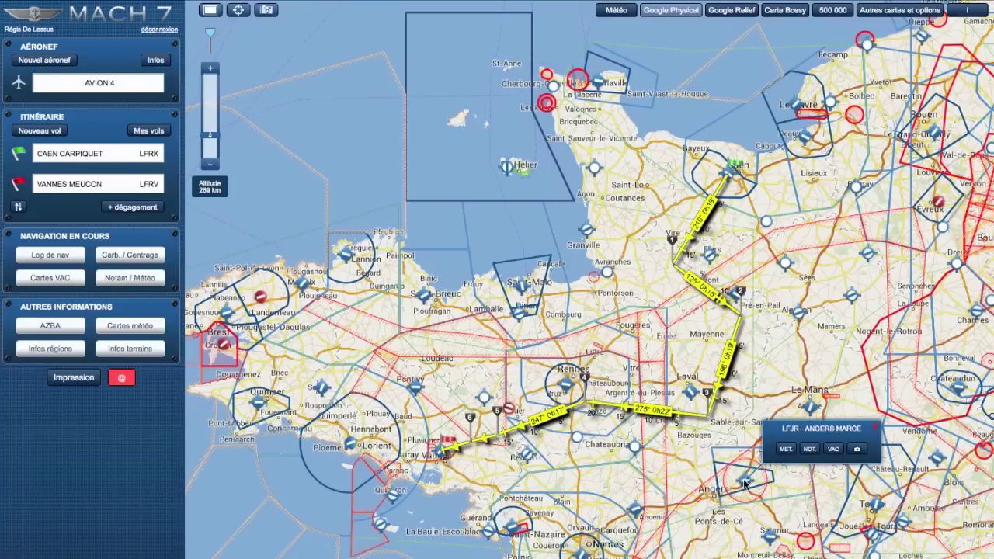
click(786, 449)
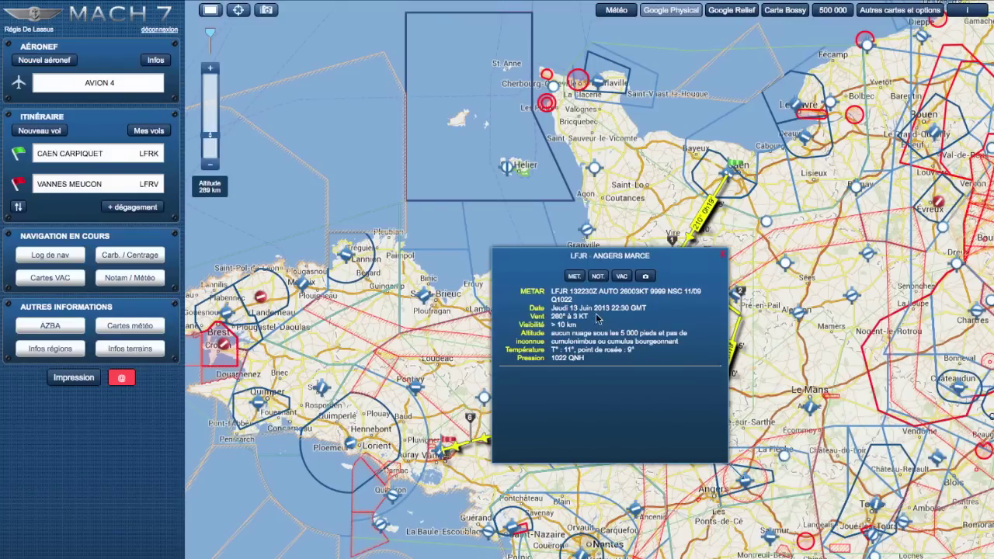
click(596, 277)
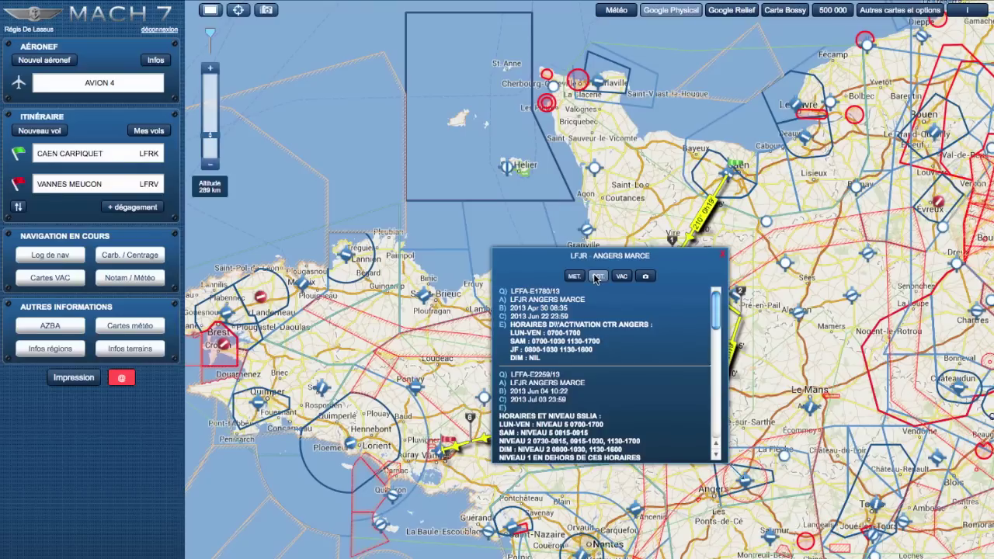
click(622, 277)
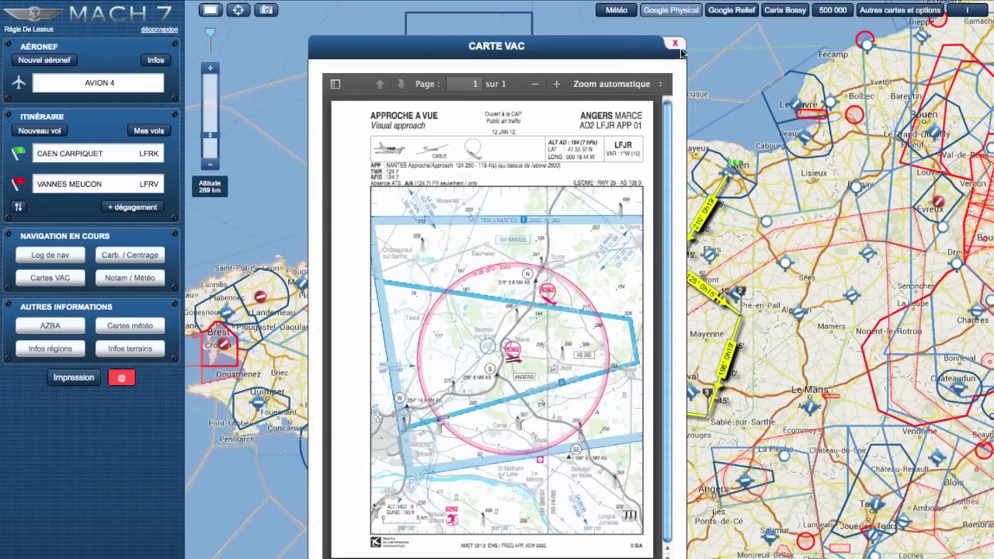
click(857, 450)
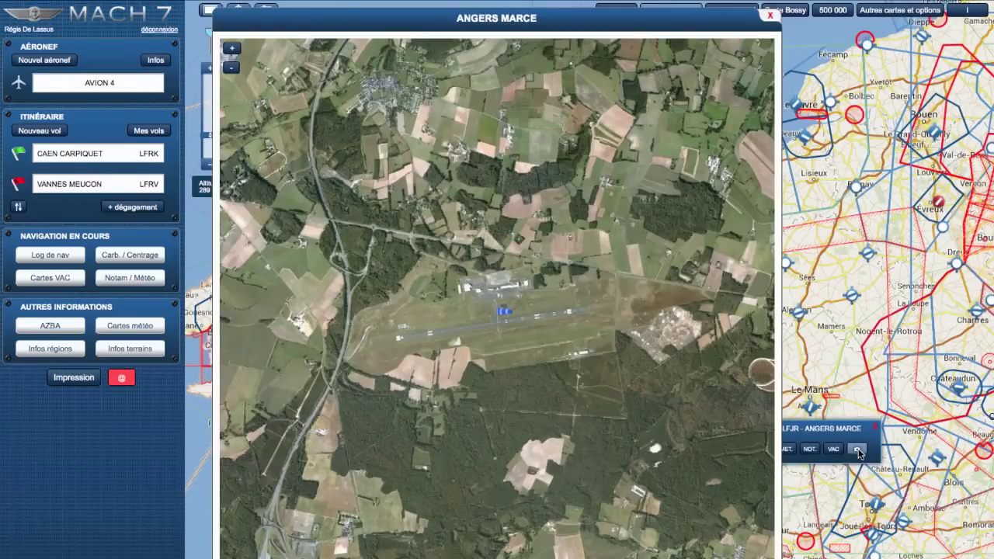
click(230, 48)
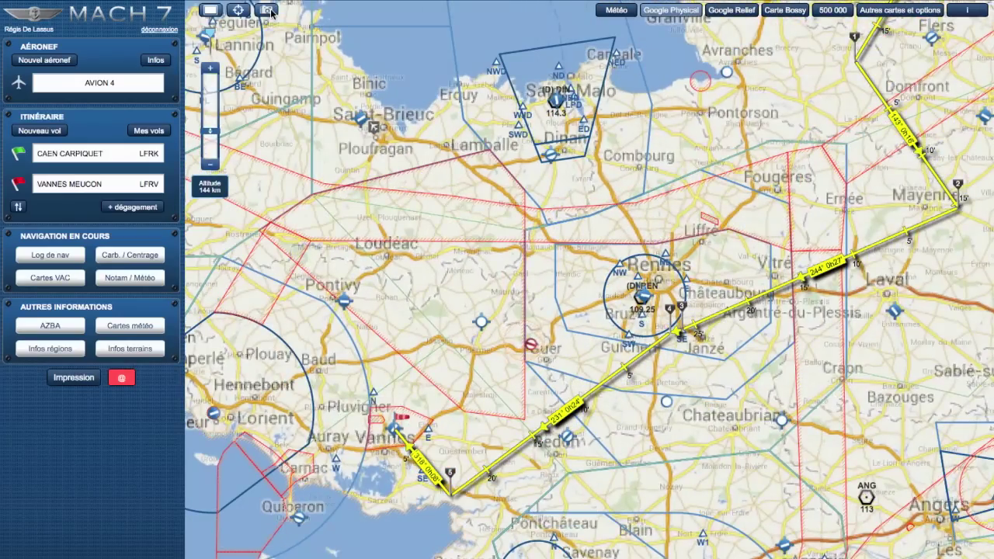
Capture the current map view for the print file and name it "branche rennes"
click(268, 10)
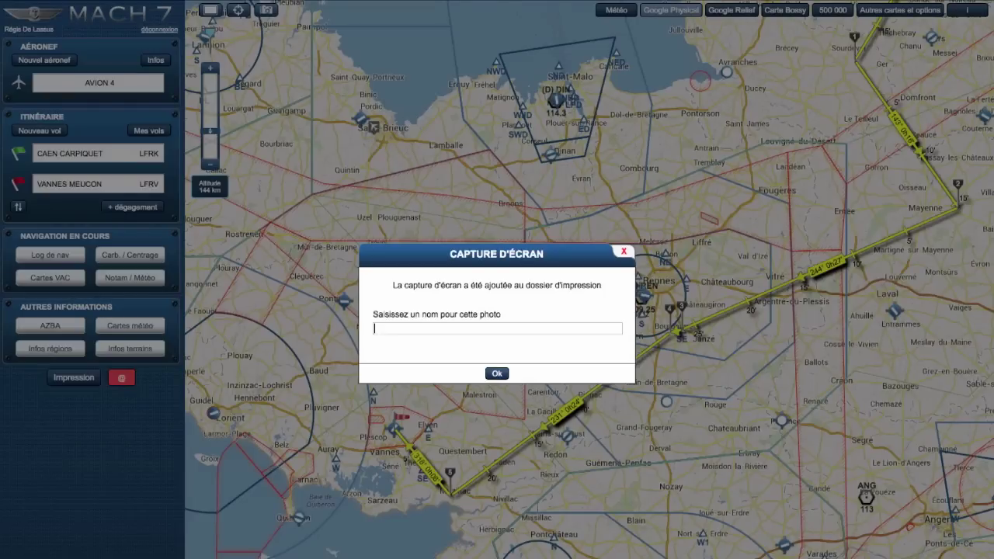
text(branche rennes)
click(497, 373)
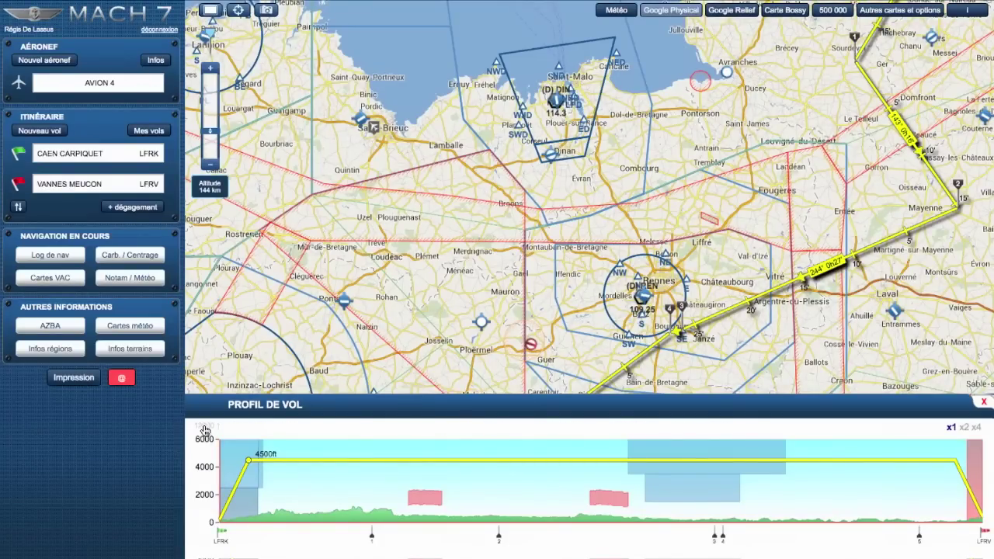
Examine the flight profile using the 12000 altitude scale and x4 magnification, and return the magnification to x1
click(204, 429)
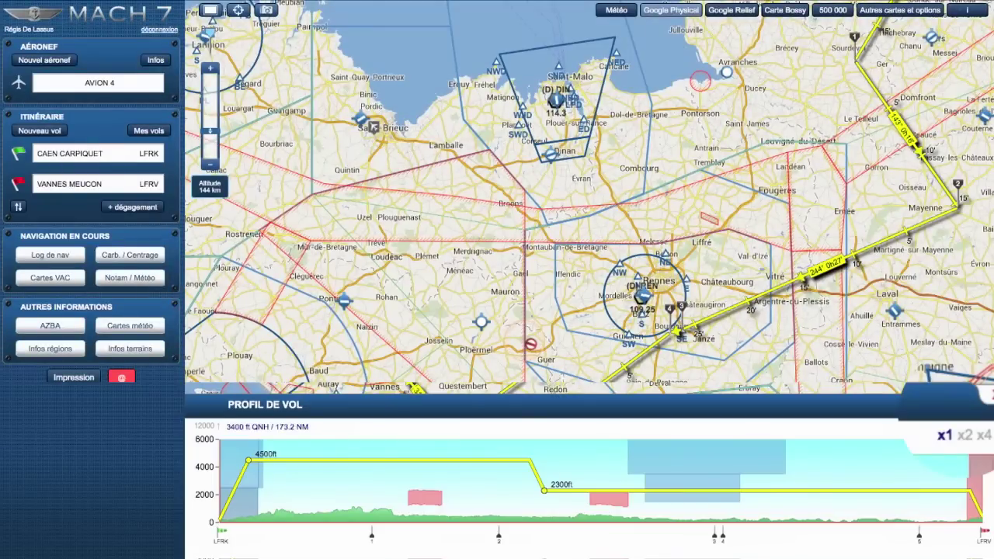
click(986, 437)
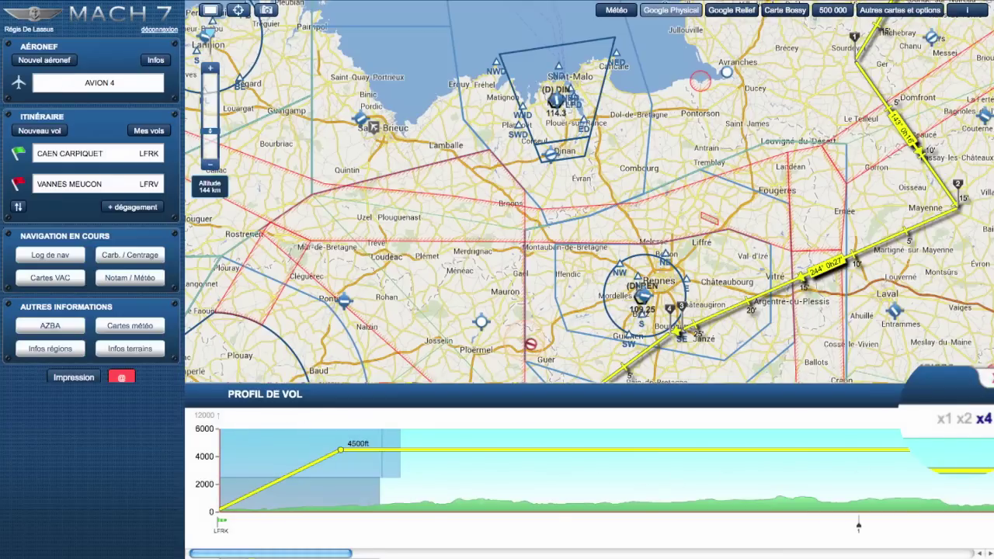
click(947, 424)
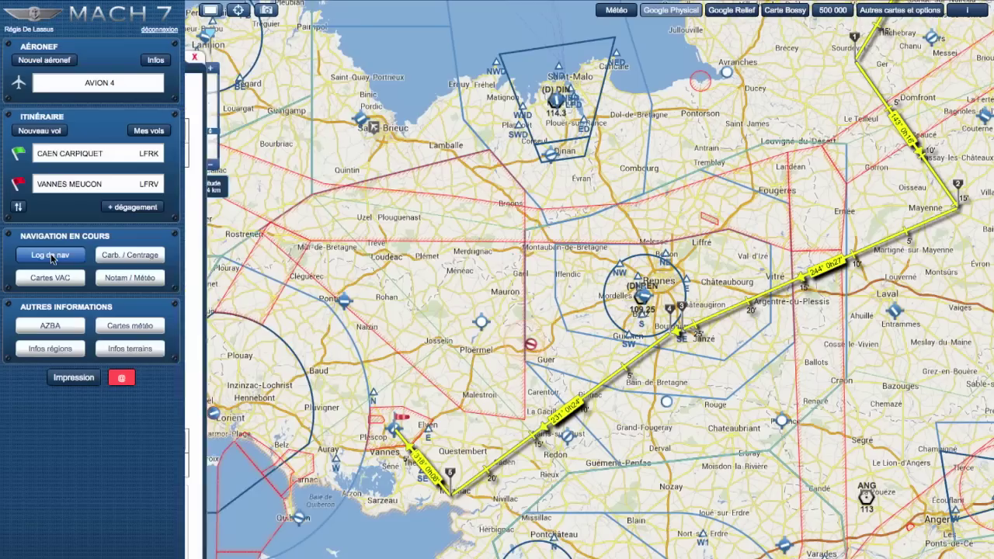
View the navigation log with the Caen Carpiquet VAC chart placed beside it
click(51, 257)
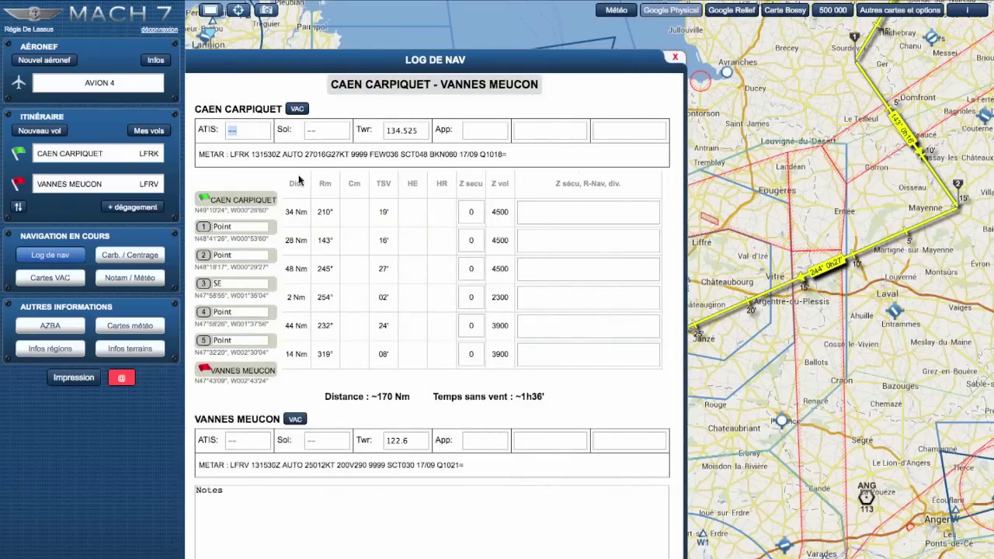
click(296, 109)
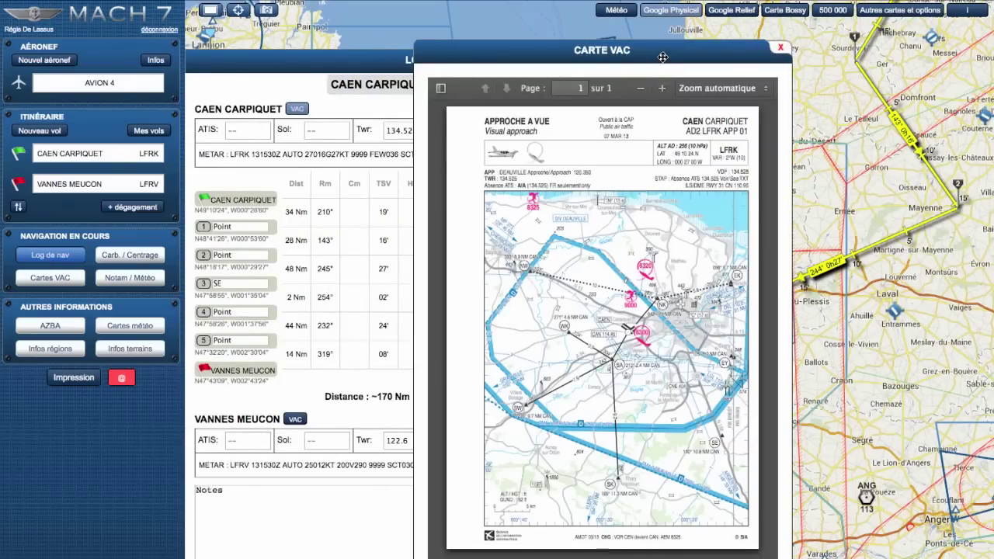
drag(662, 56, 875, 49)
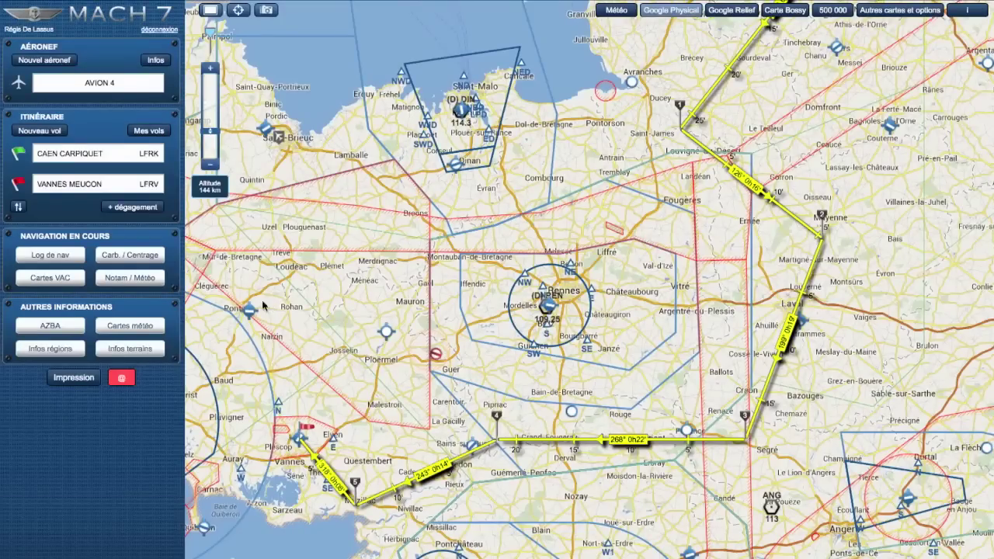
Open the current flight "vol local chateaux" for renaming and delete the LFMV_LFMV flight listed below "ile d'yeux" from the saved flights
click(158, 132)
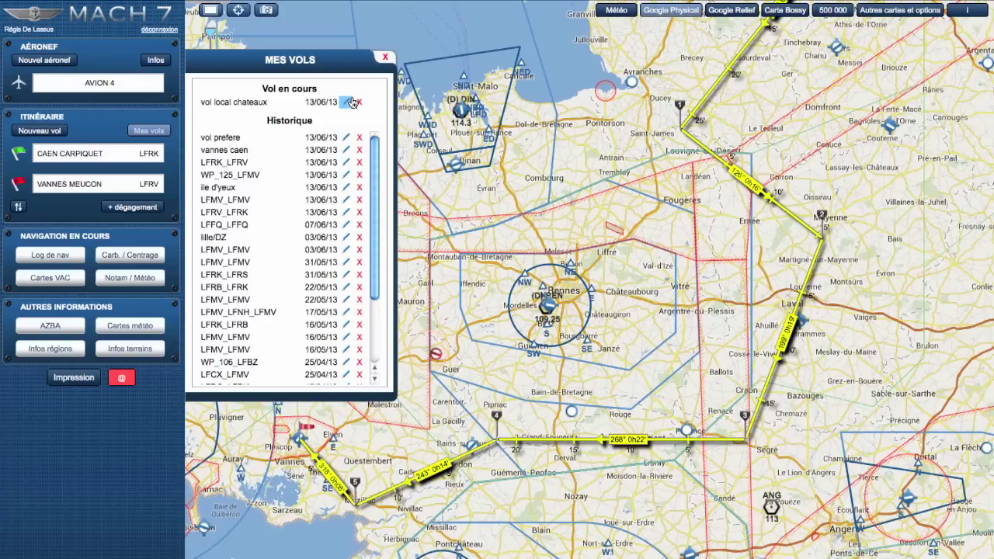
click(347, 104)
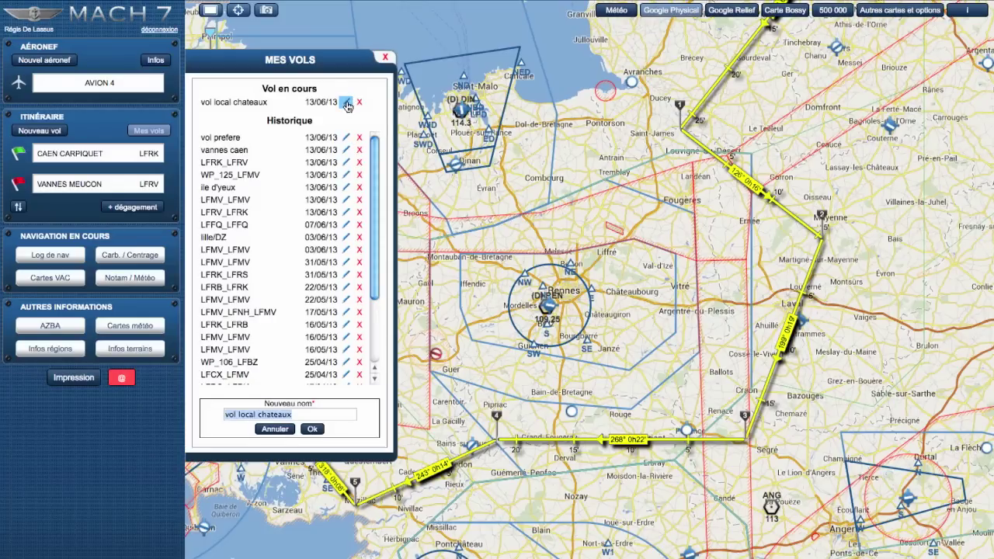
click(358, 200)
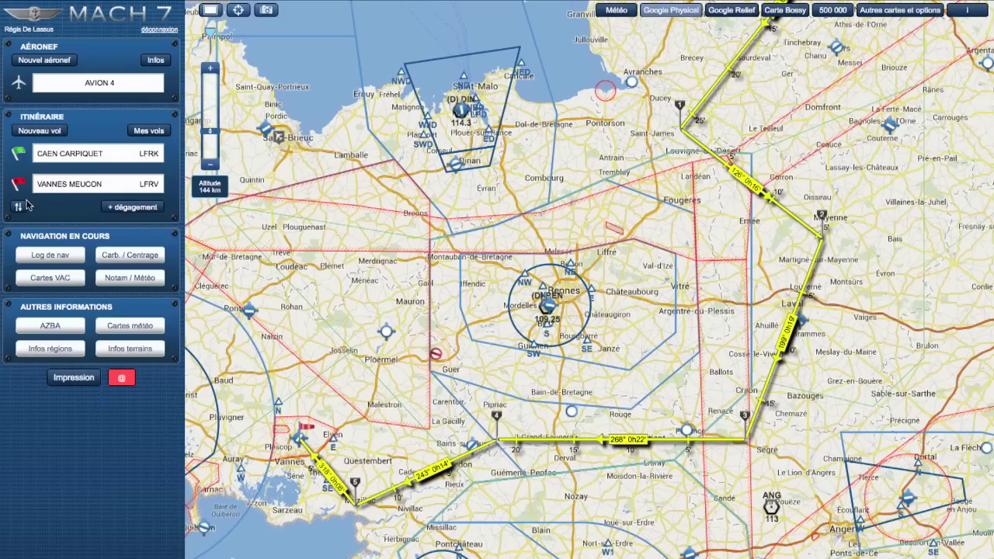
Create the return route from Vannes Meucon to Caen Carpiquet by reversing the current itinerary
click(17, 208)
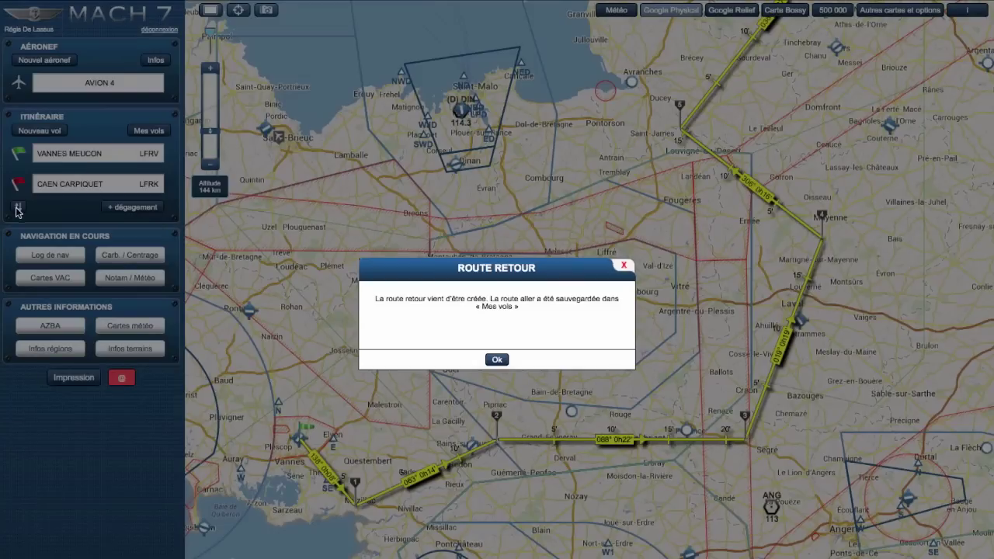
click(497, 360)
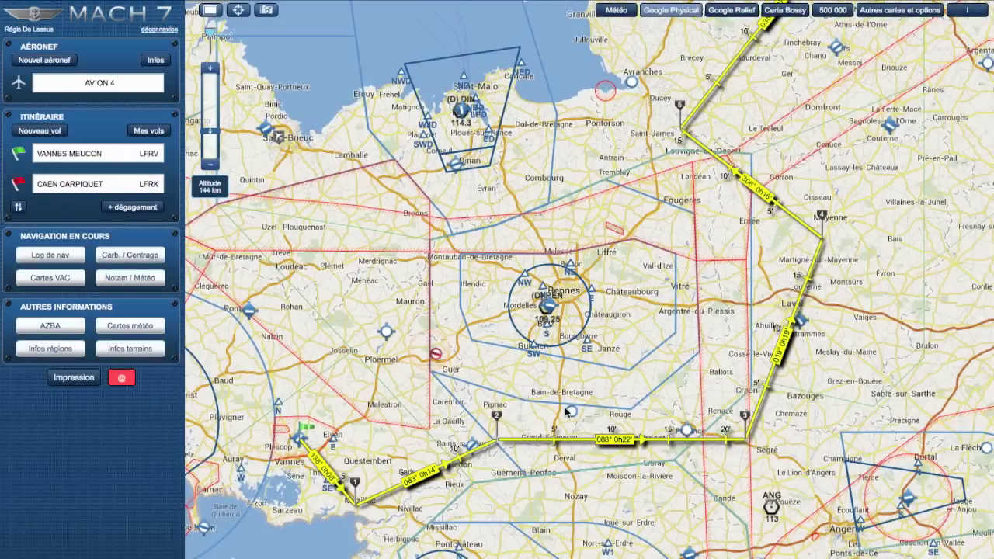